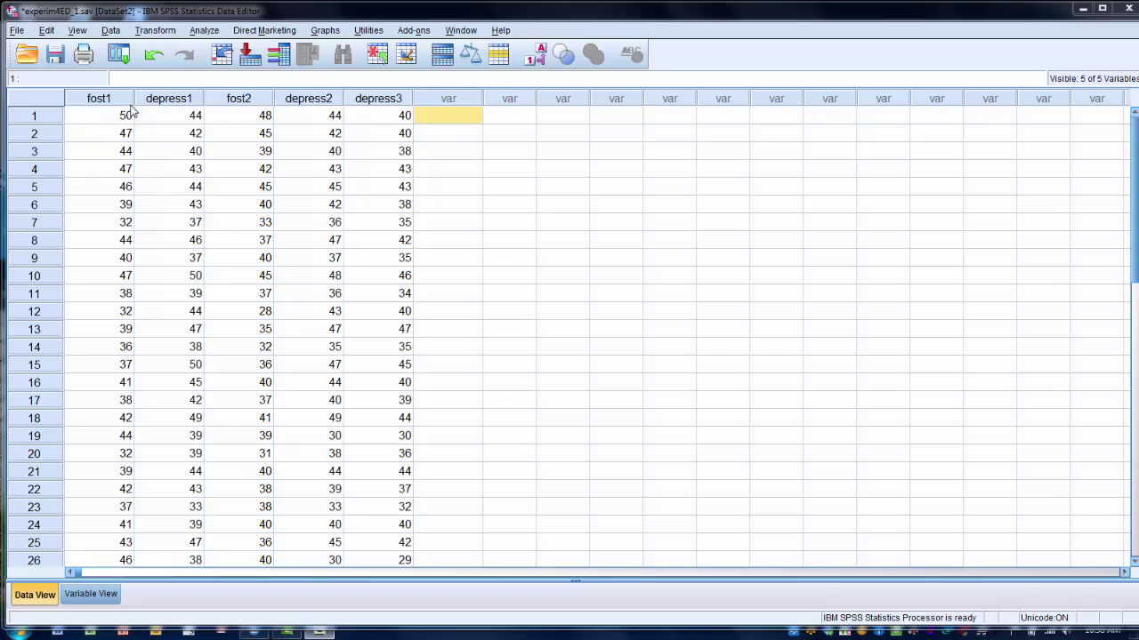
Start a new Compute Variable with fostchange as the target variable name
click(157, 30)
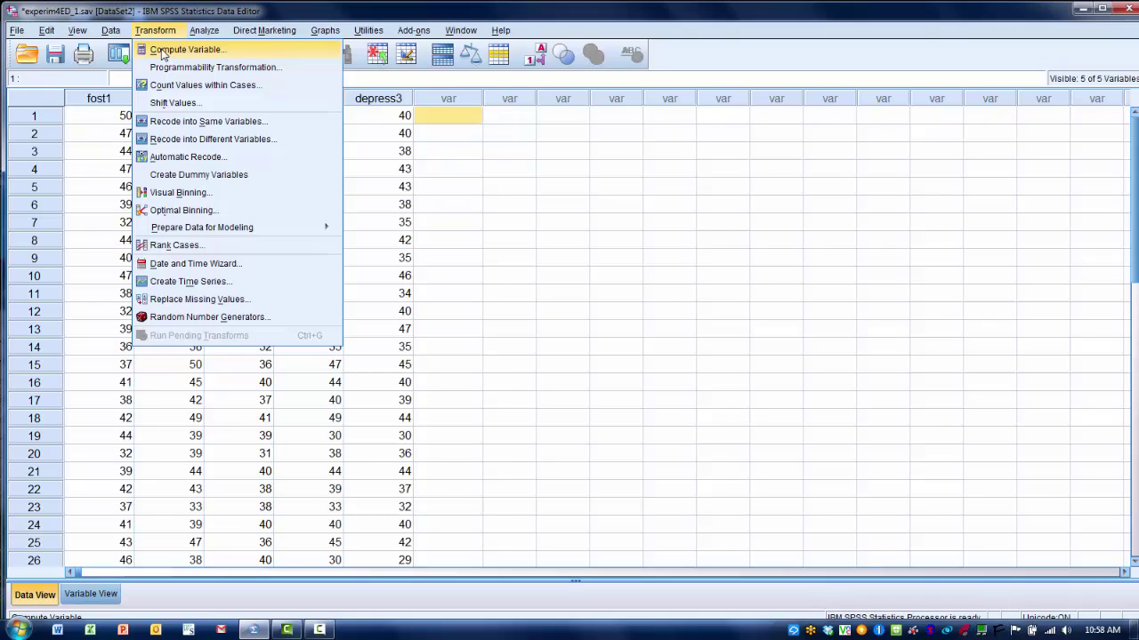
click(164, 52)
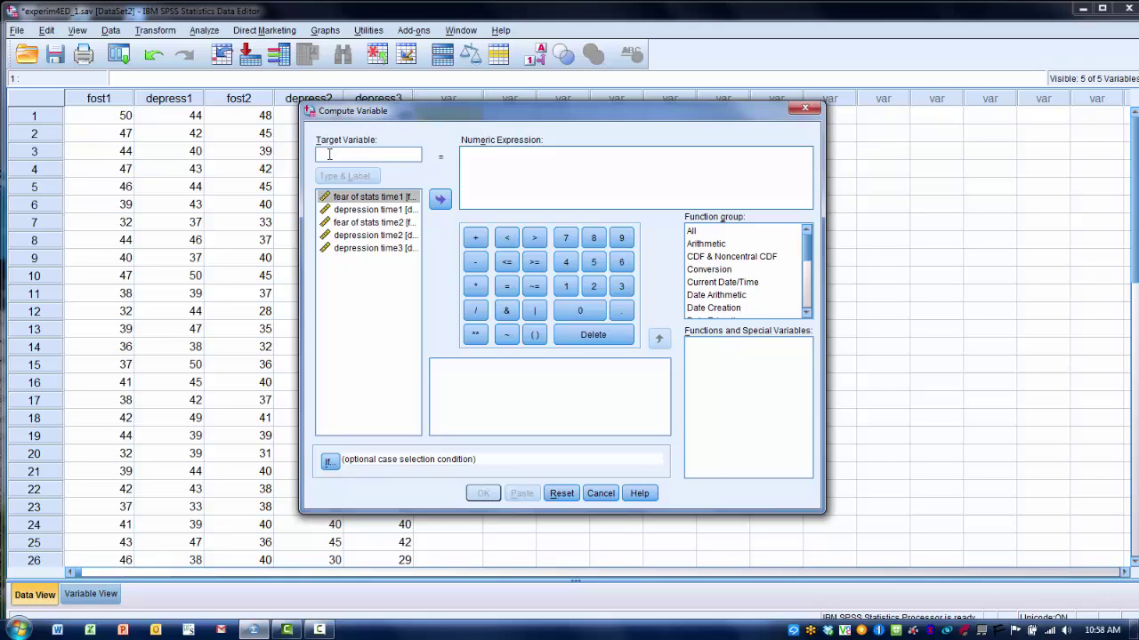
text(fos)
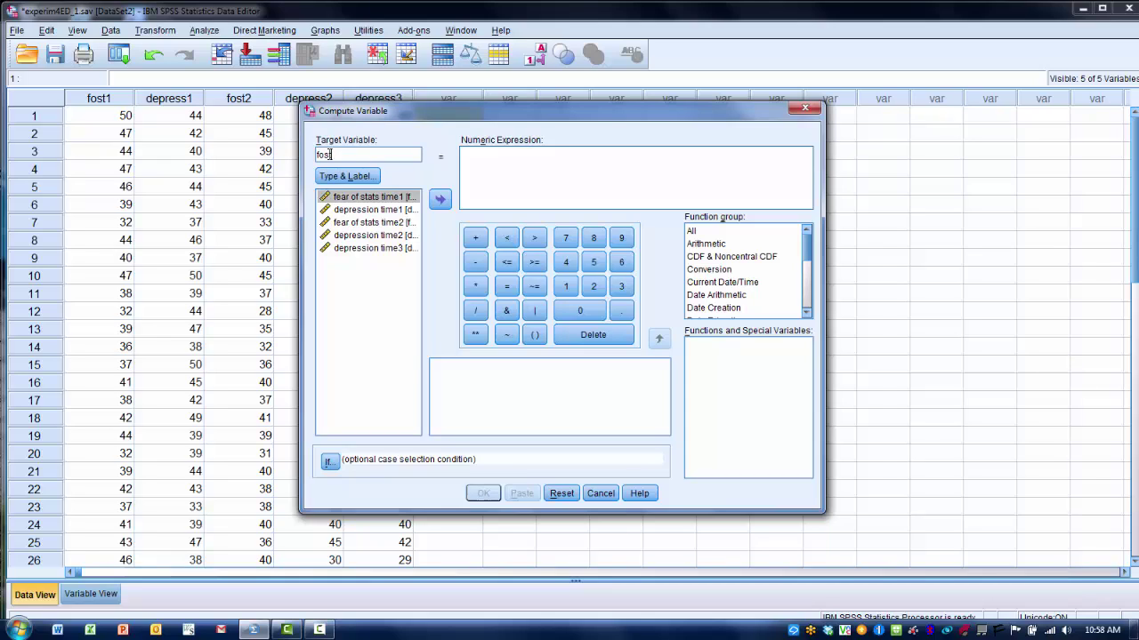
text(tchange)
Build the numeric expression fost2 - fost1 and run the fostchange computation
click(371, 224)
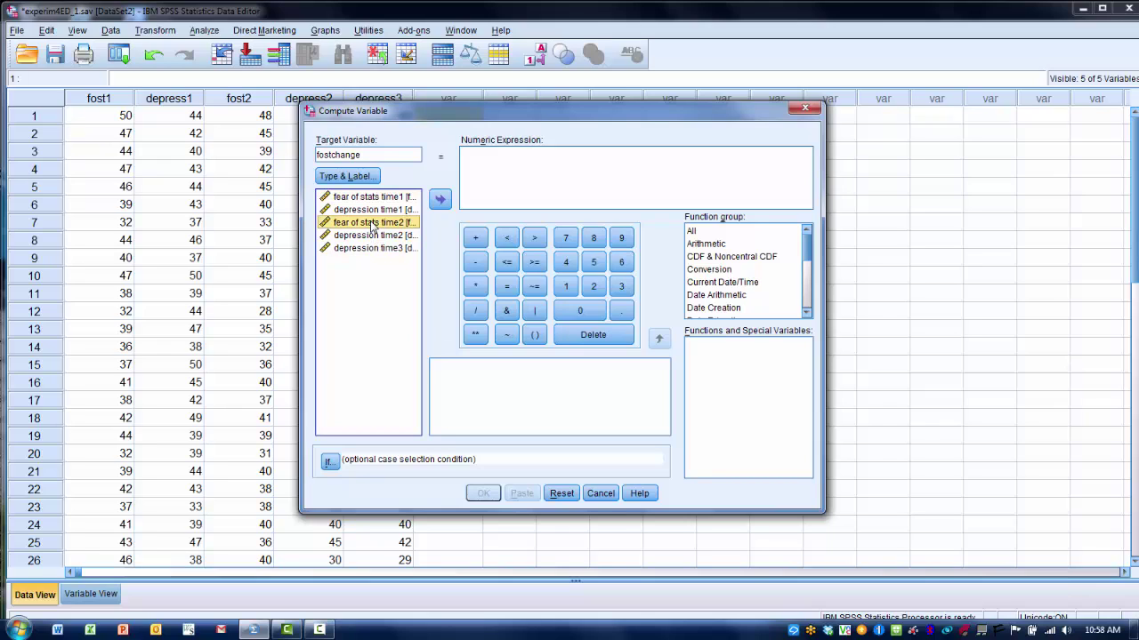
click(440, 200)
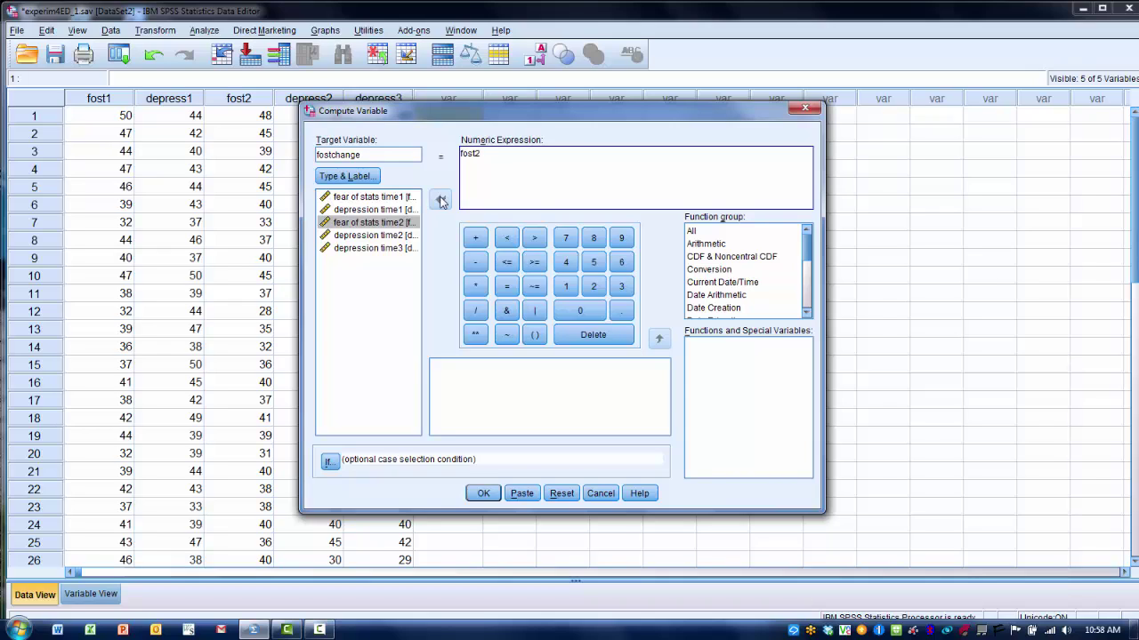
click(474, 262)
click(384, 198)
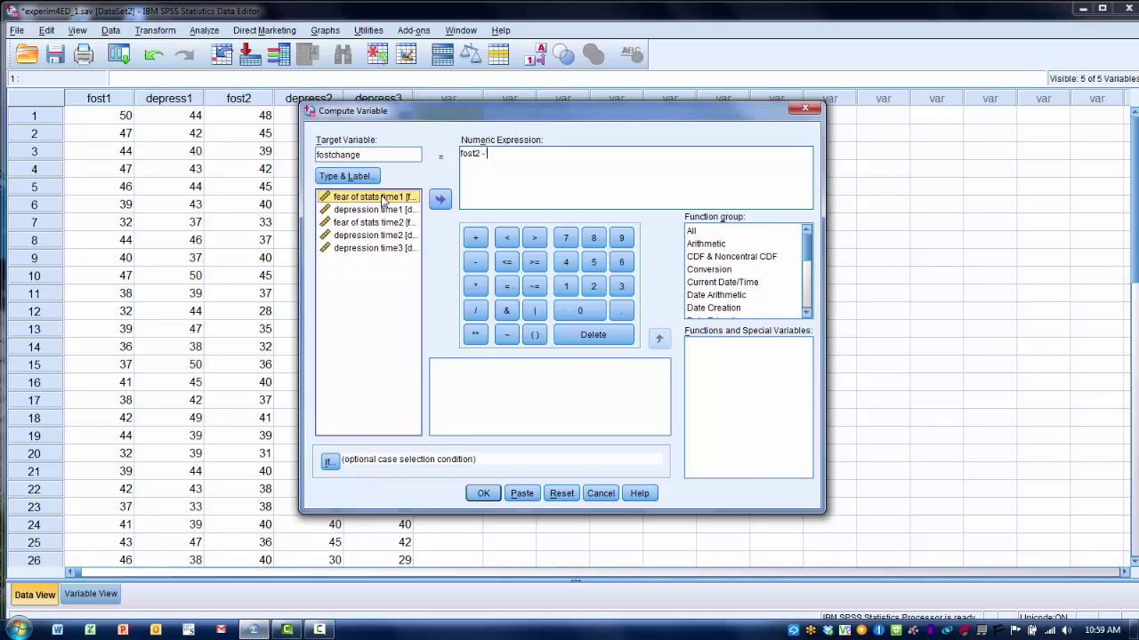
click(439, 201)
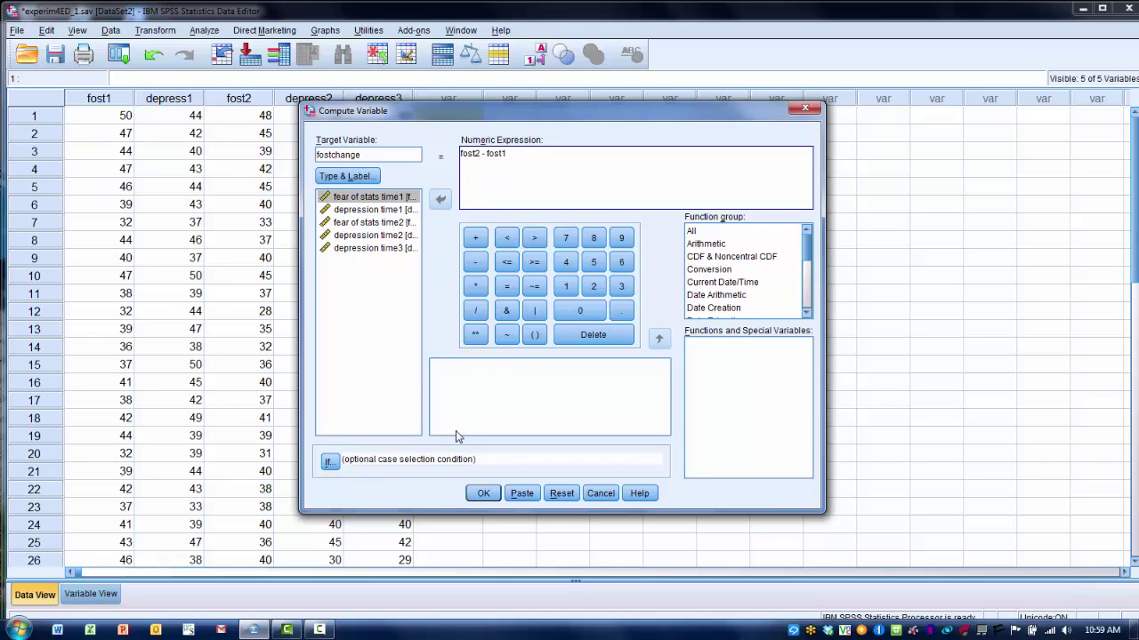
click(479, 494)
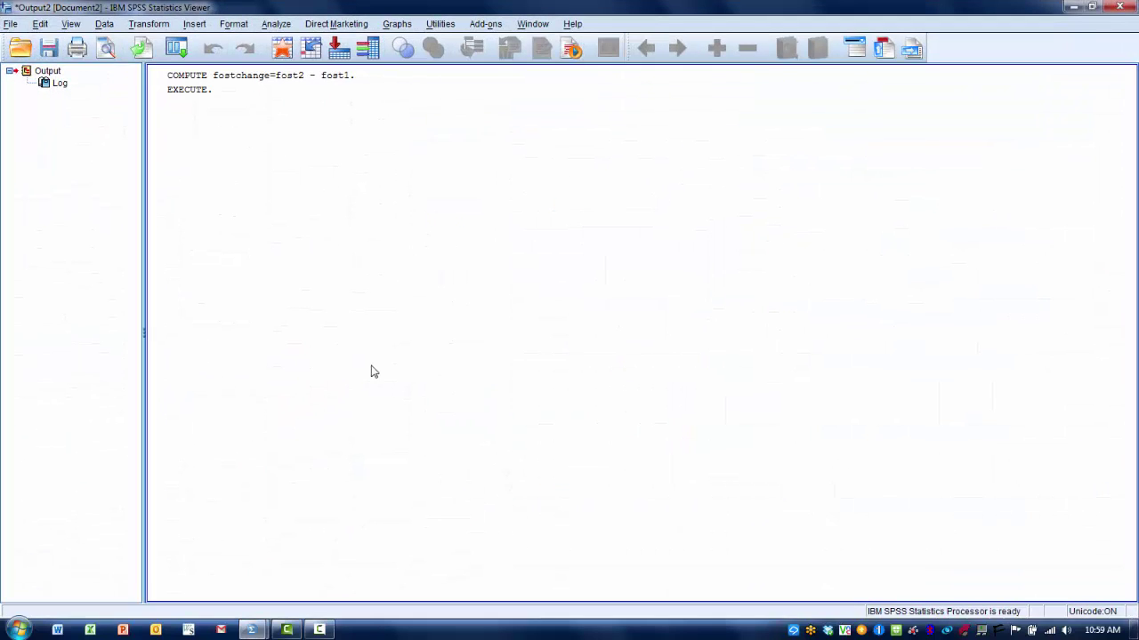
Return from the Output Viewer to the Data Editor to see the fostchange column
click(281, 51)
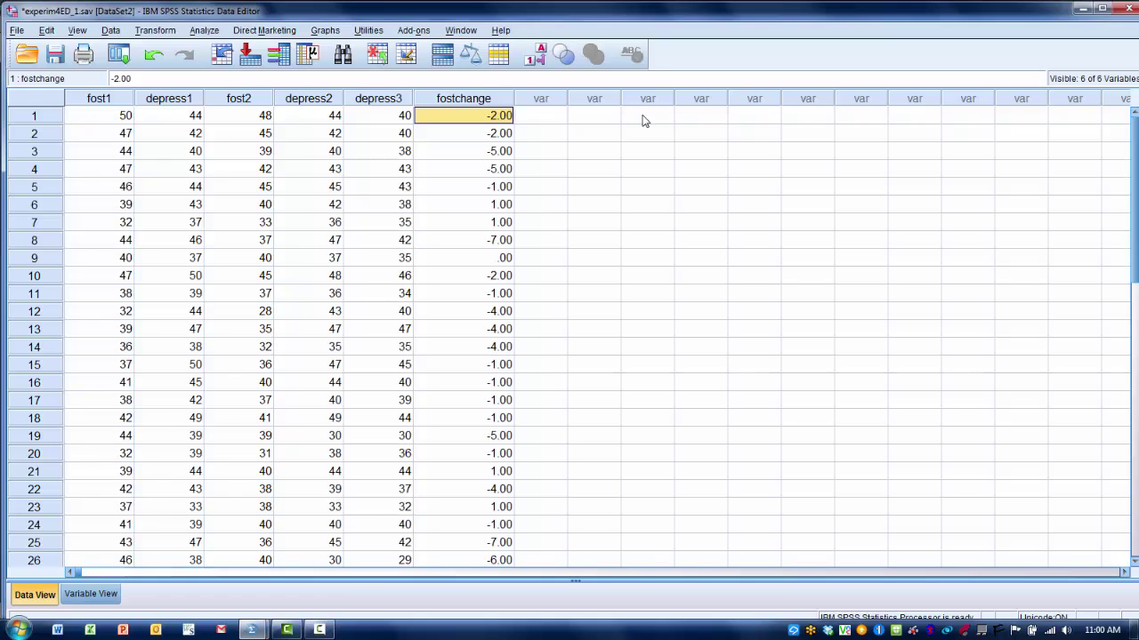
key(Return)
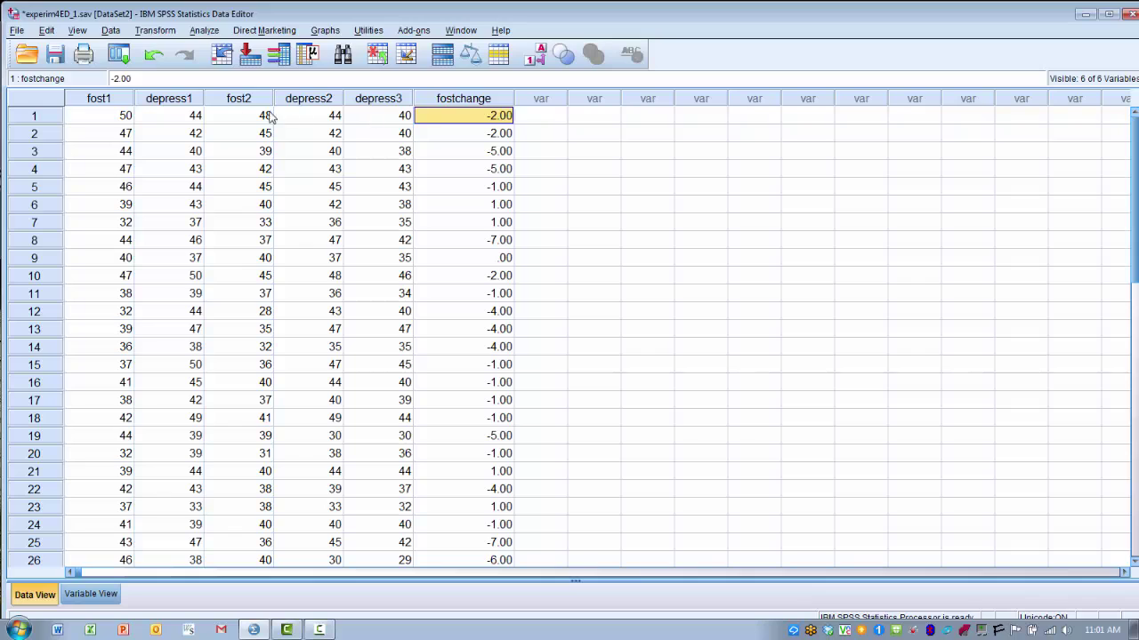
Reopen Compute Variable, replace the target with depresstotal, and clear the fost2 - fost1 expression
click(156, 33)
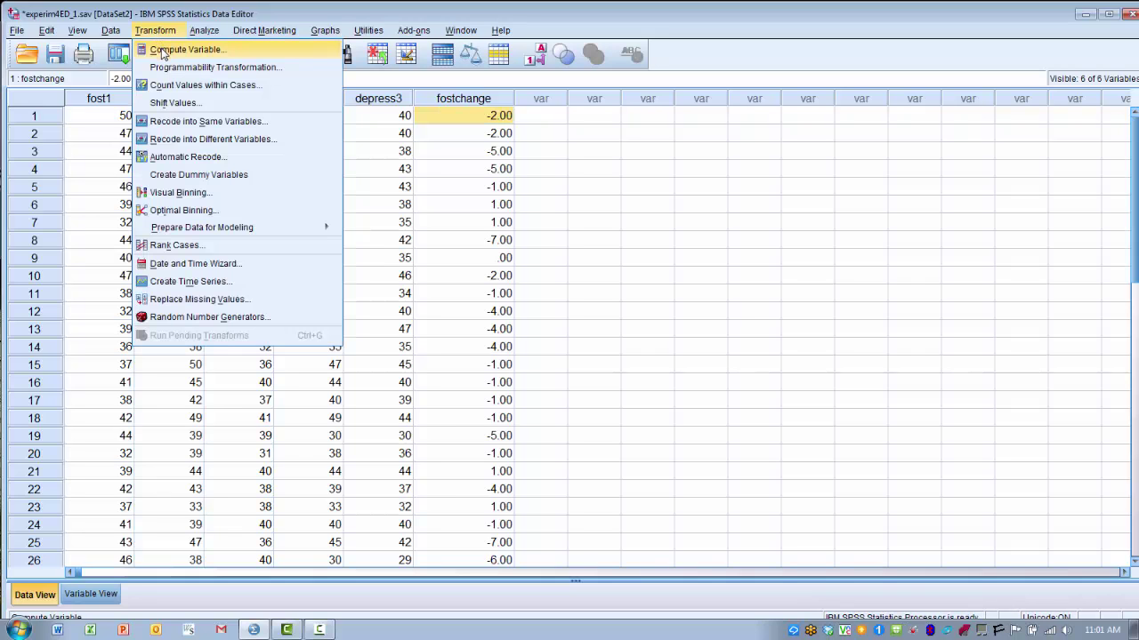
click(162, 51)
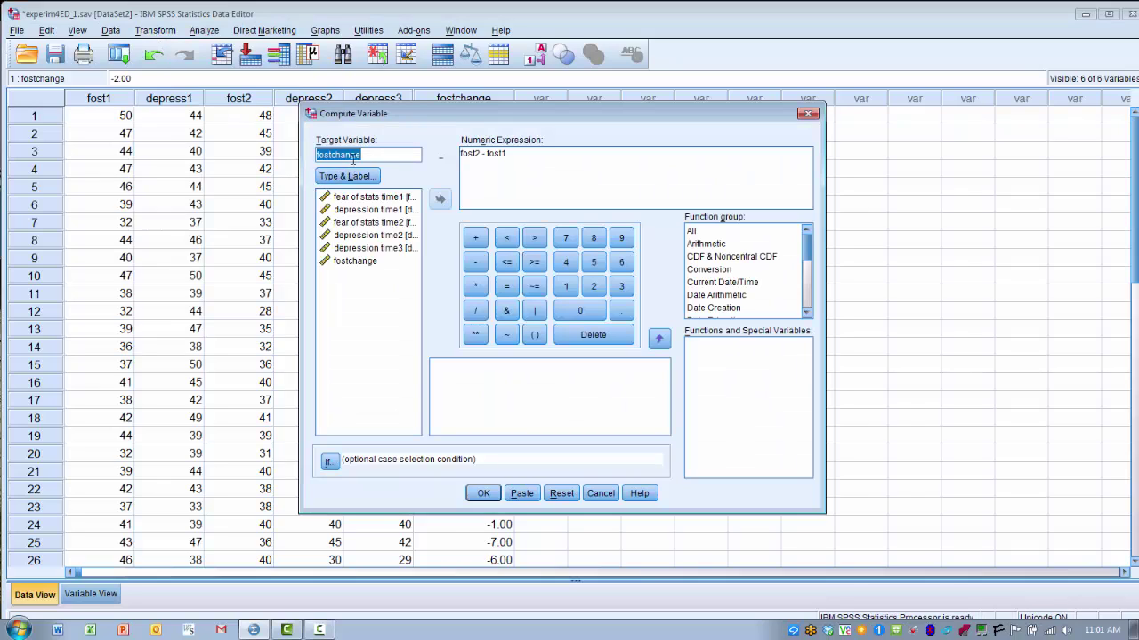
drag(362, 154, 315, 154)
key(BackSpace)
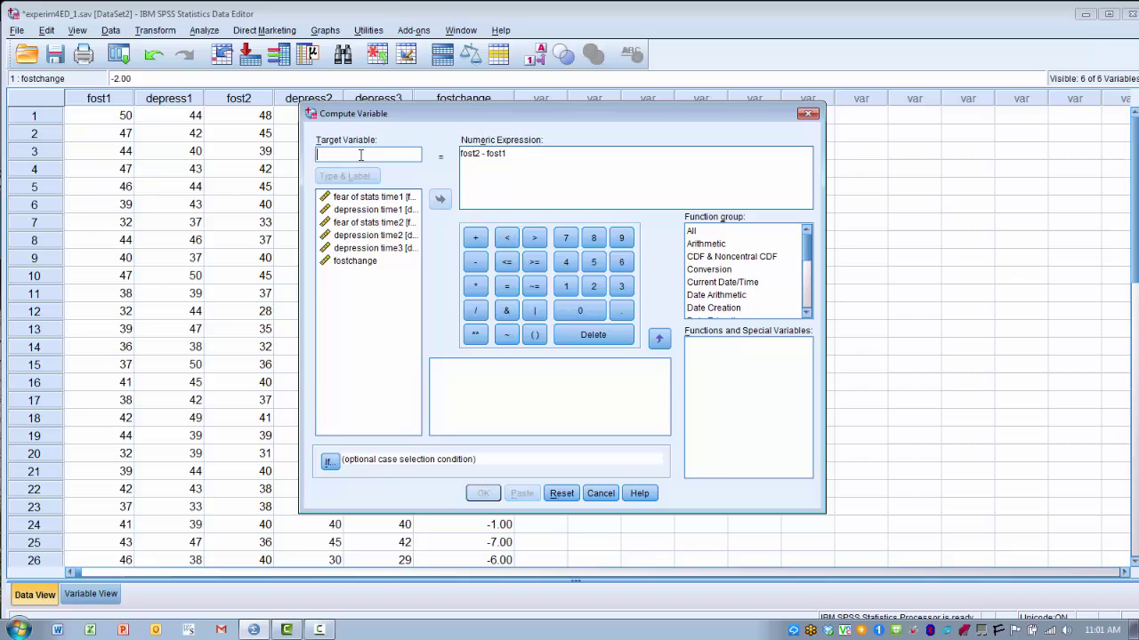
text(de)
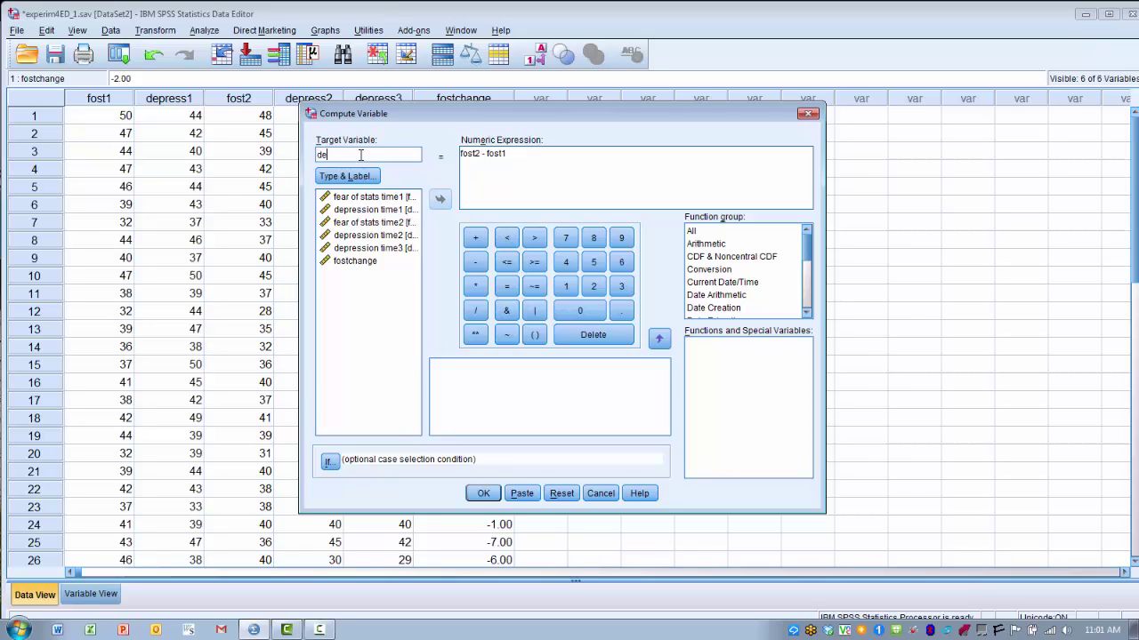
text(presstotal)
drag(510, 153, 456, 154)
key(BackSpace)
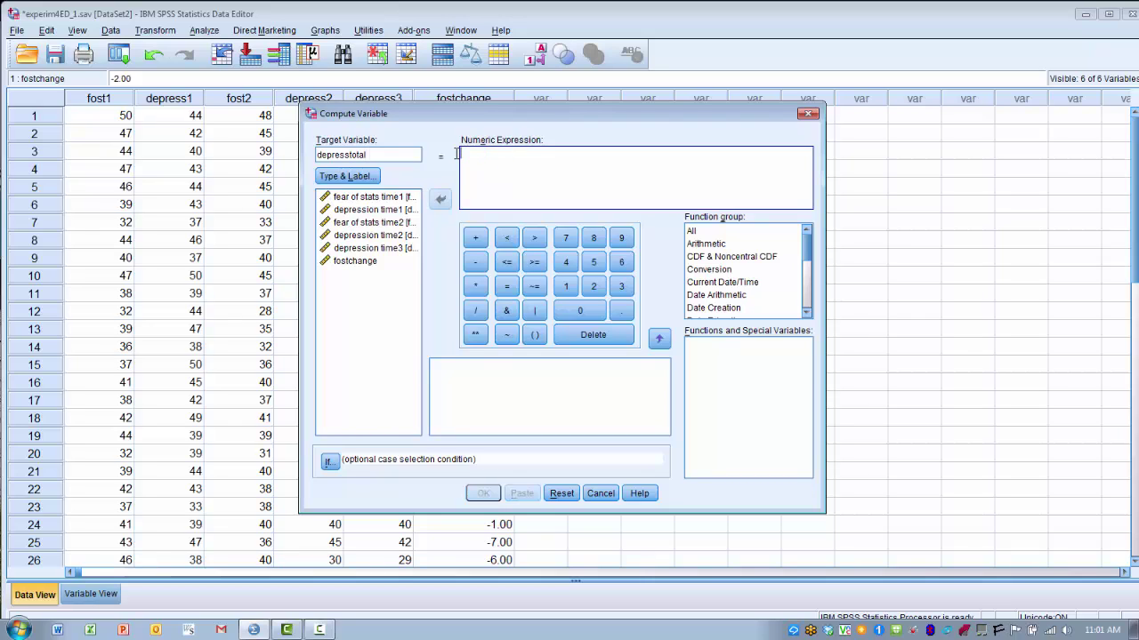
Put depress1 into the expression, removing a mistakenly added fost2
click(380, 210)
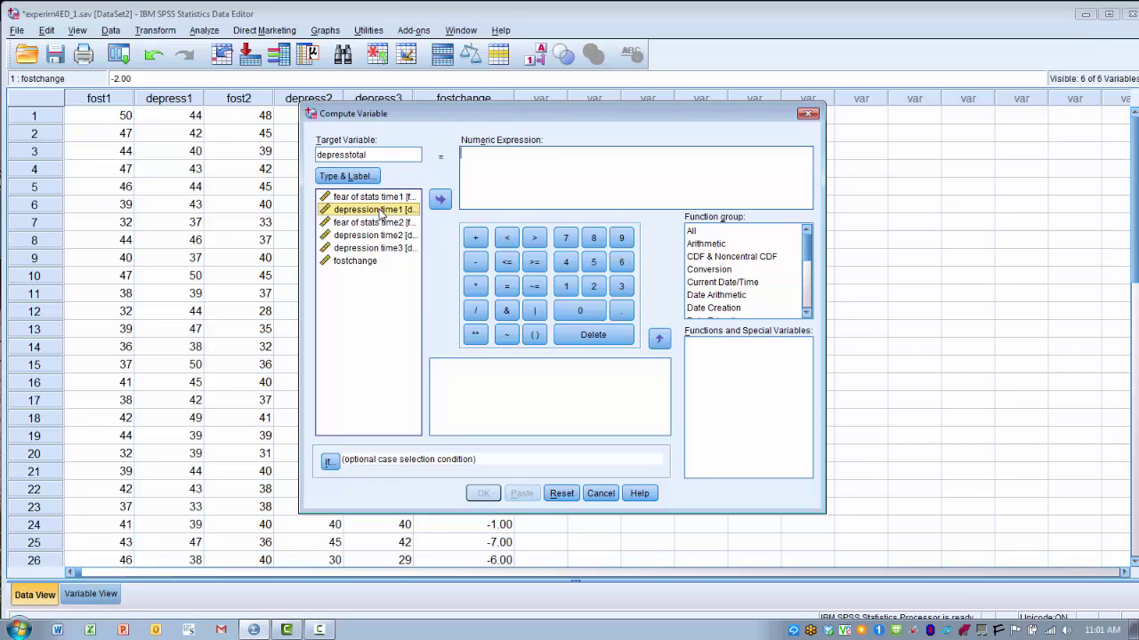
click(440, 199)
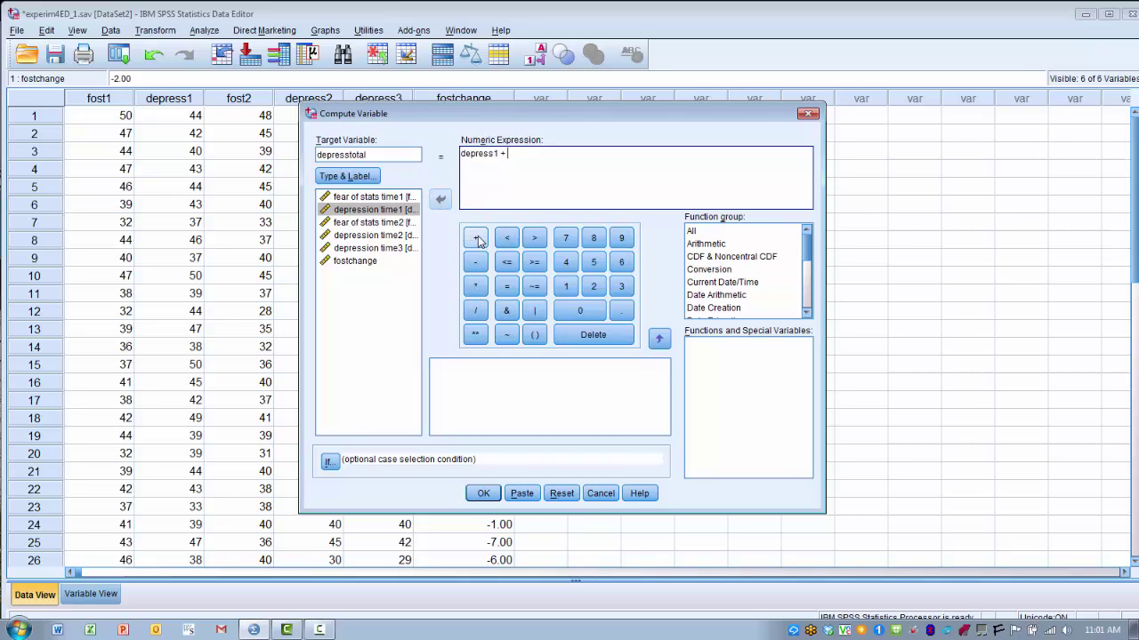
click(398, 224)
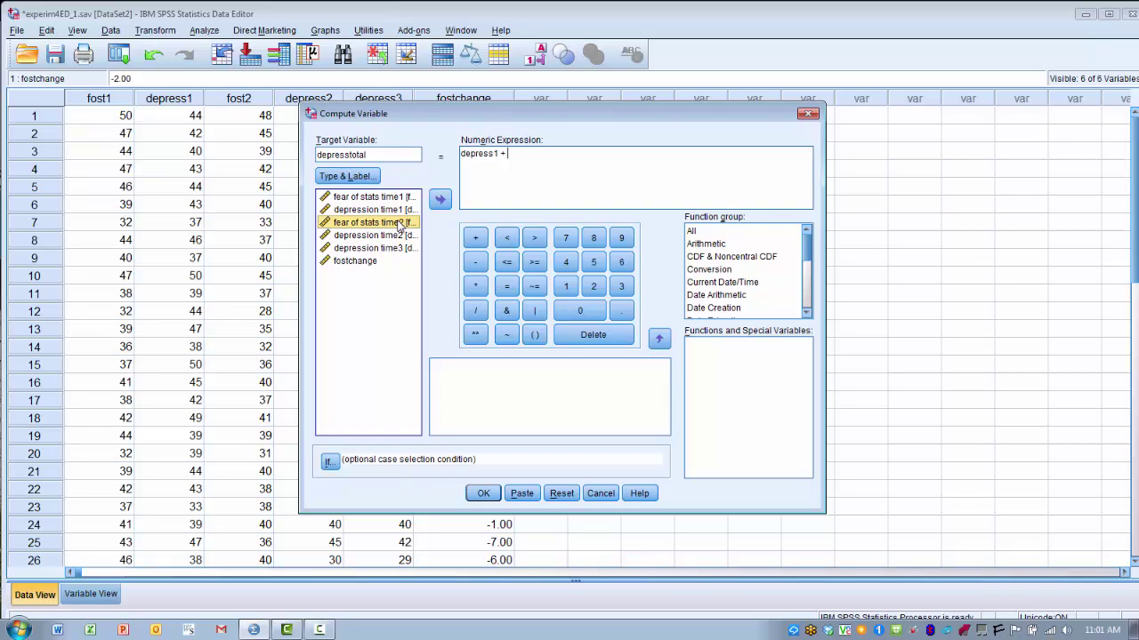
click(440, 201)
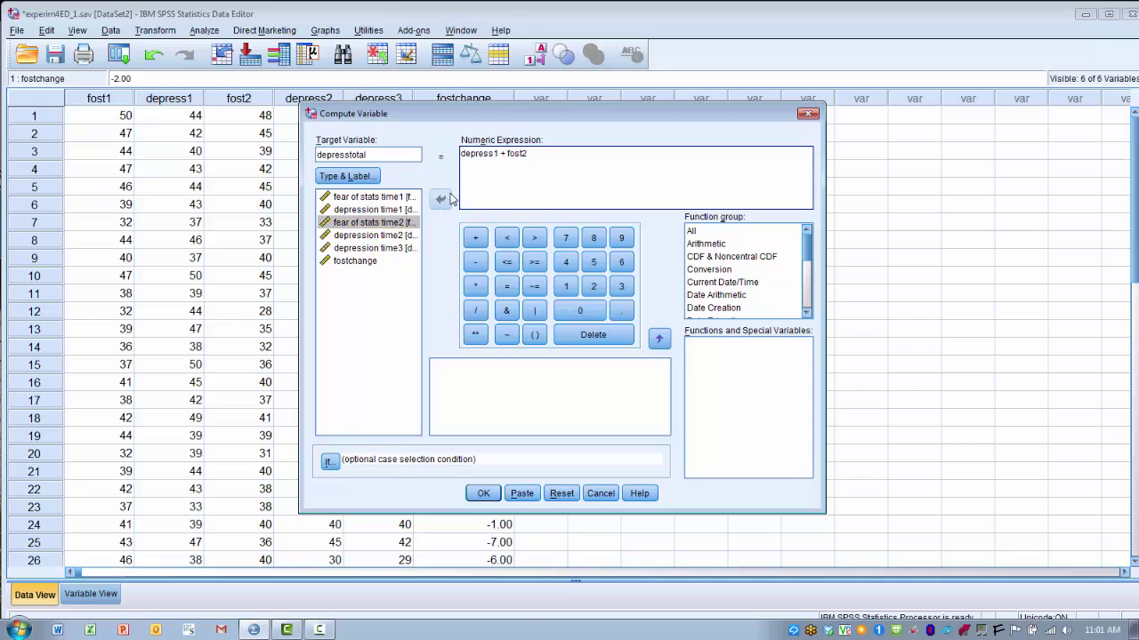
drag(528, 153, 505, 153)
key(Delete)
Complete the sum with depress2 + depress3, run it, and return to the data grid
click(398, 235)
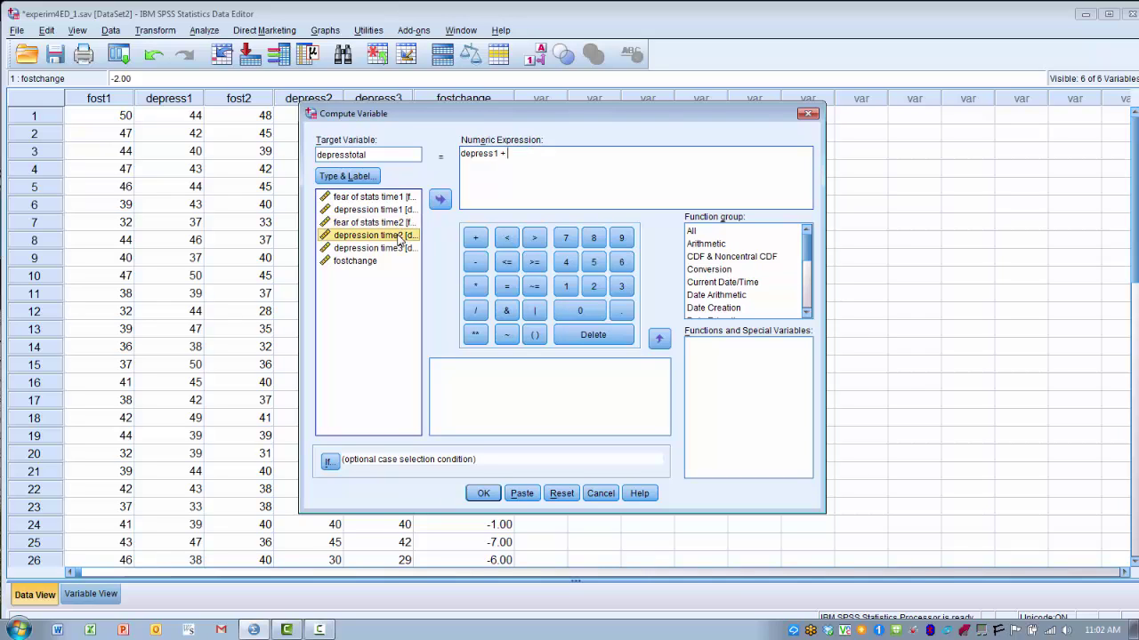
click(438, 201)
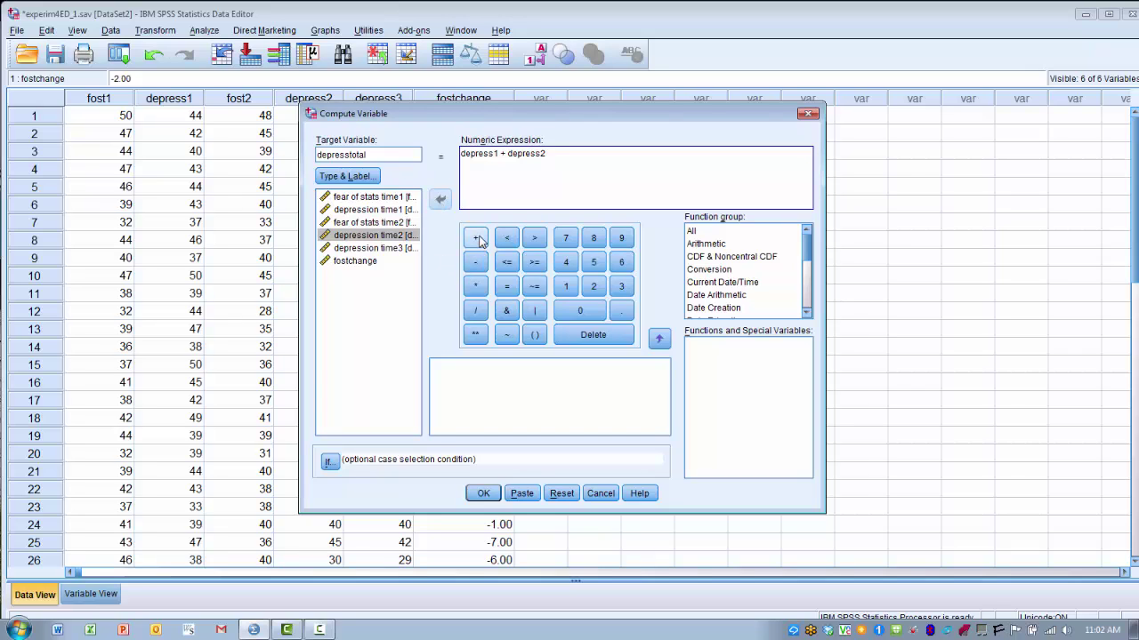
click(477, 239)
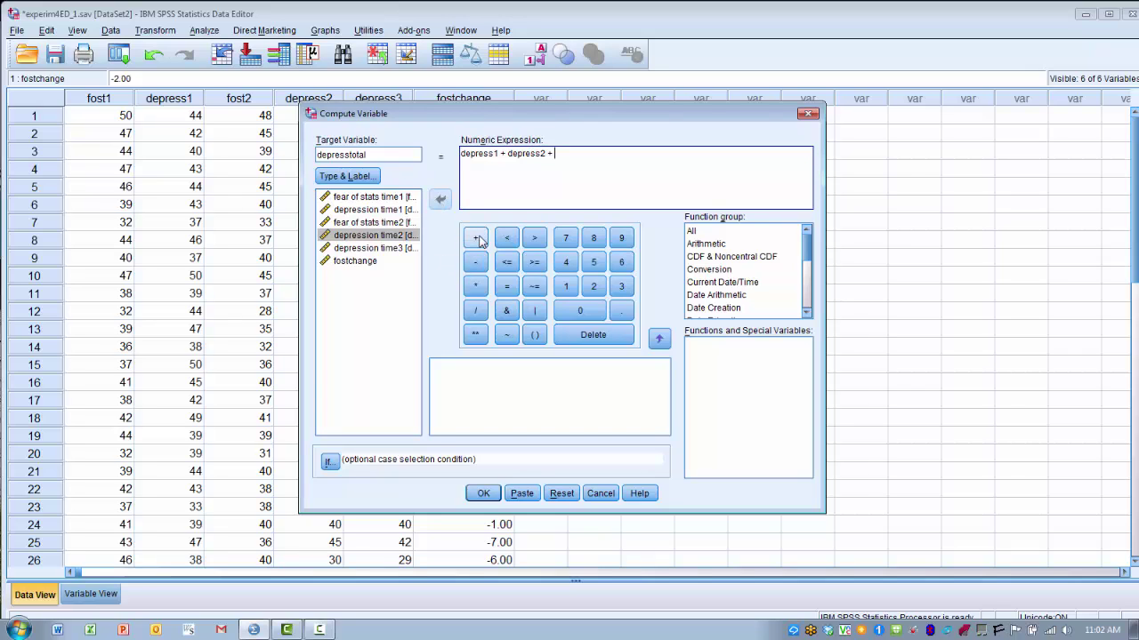
click(396, 249)
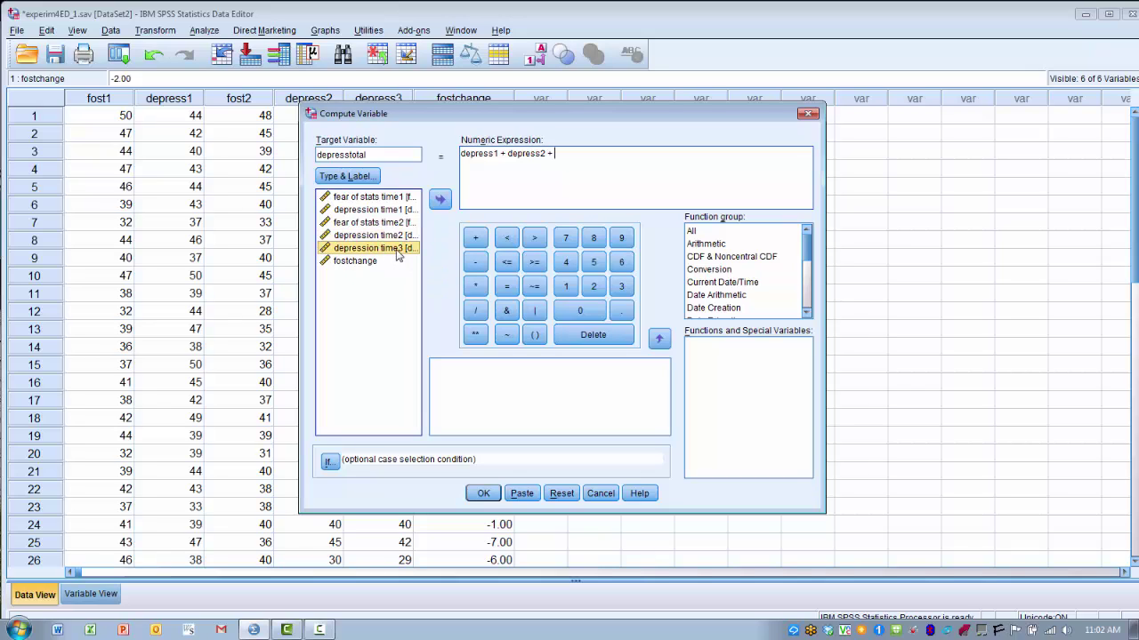
click(439, 201)
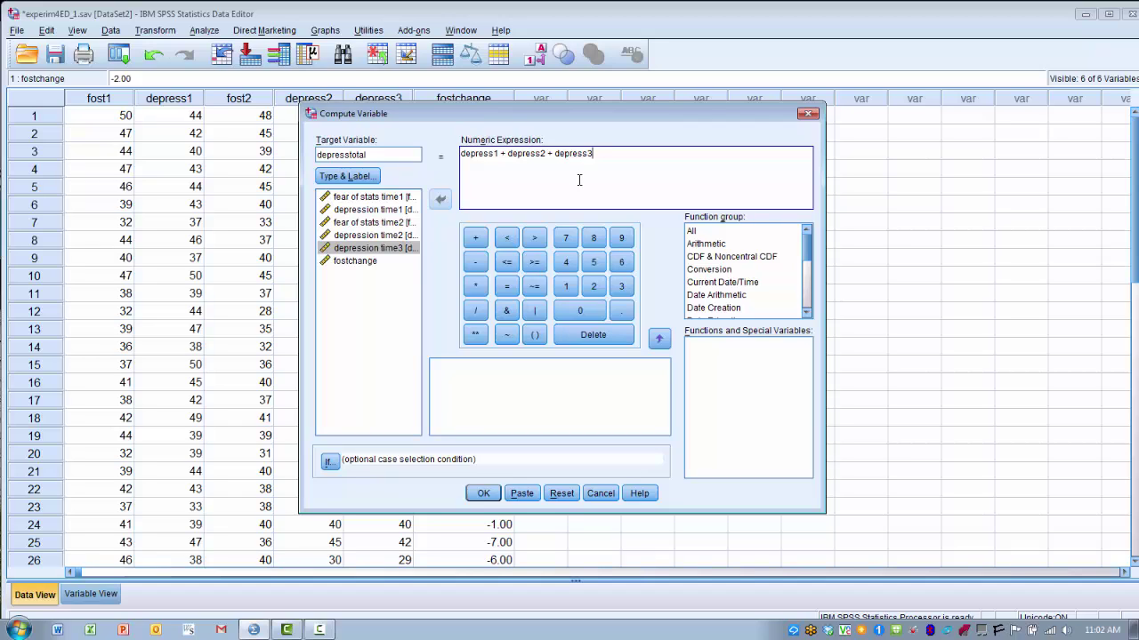
click(482, 495)
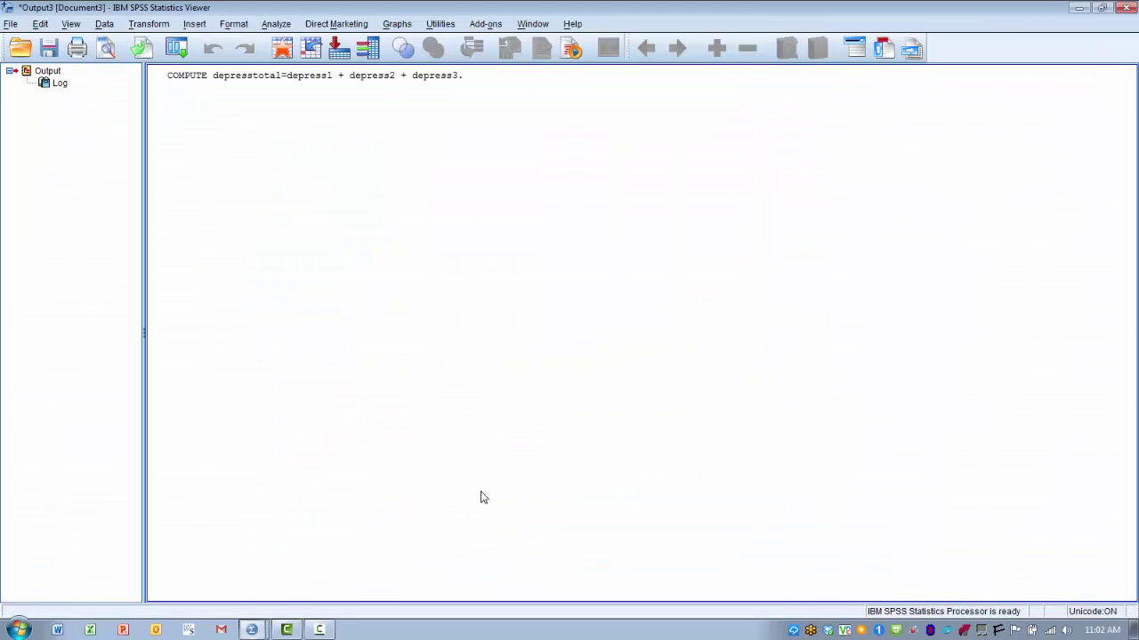
click(283, 49)
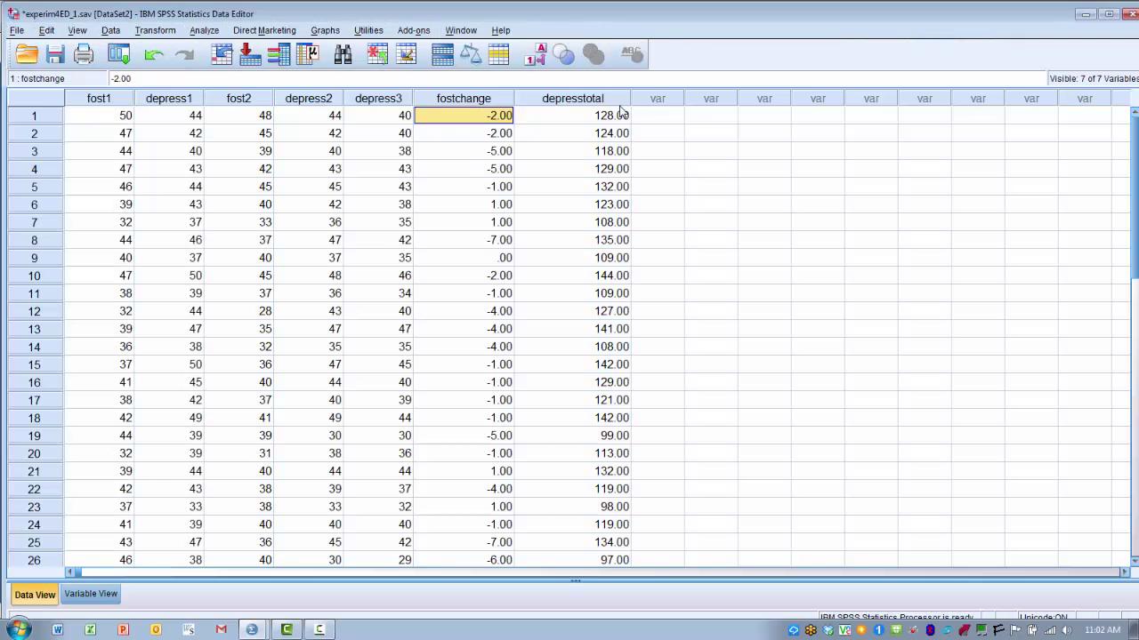